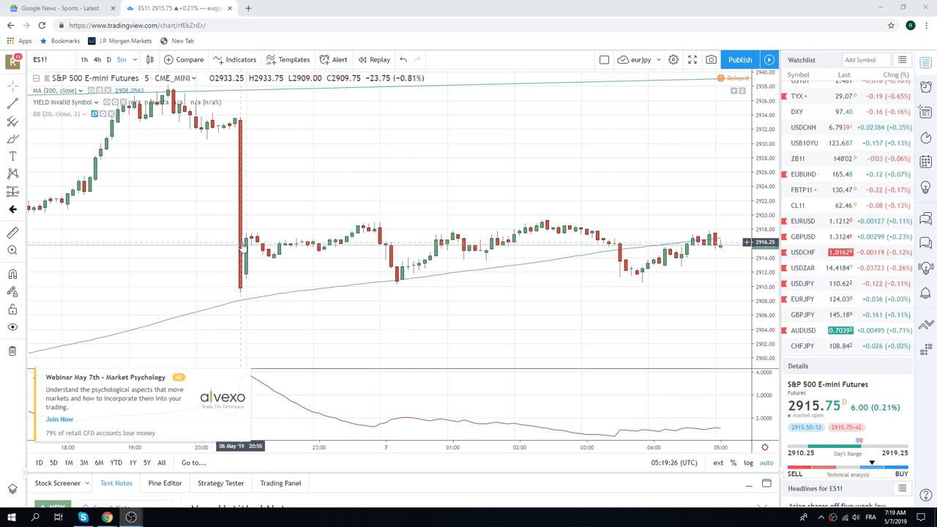
Close the webinar ad covering the ATR (14) panel on the E-mini 5-minute chart
{"action": "left_click", "coordinate": [244, 375]}
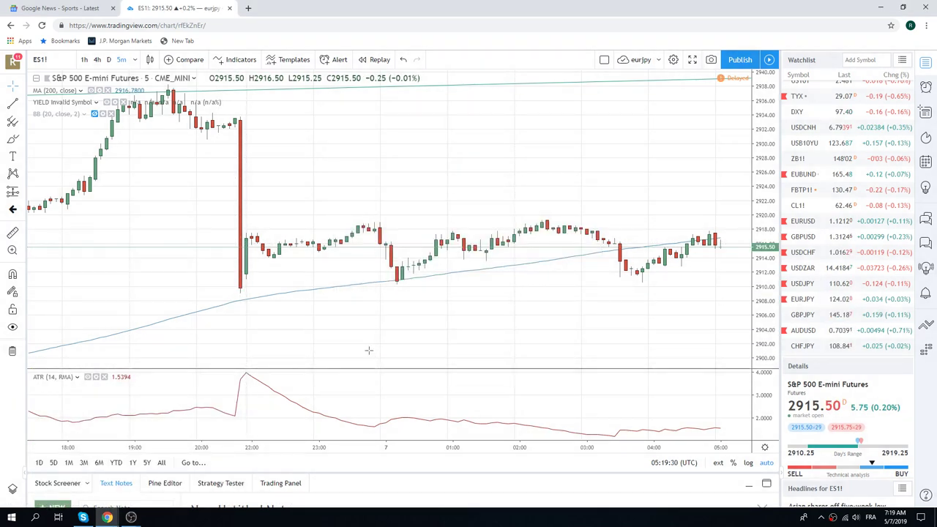
Dismiss the remove-ads prompt and show E-mini daily candles from mid-December 2018 to May
{"action": "left_click", "coordinate": [370, 354]}
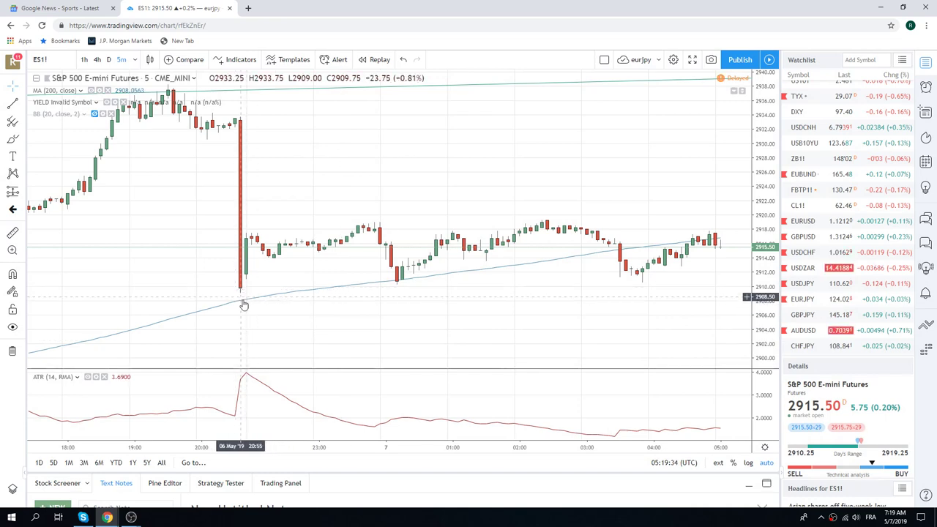
{"action": "scroll", "coordinate": [243, 304], "scroll_direction": "down", "scroll_amount": 5}
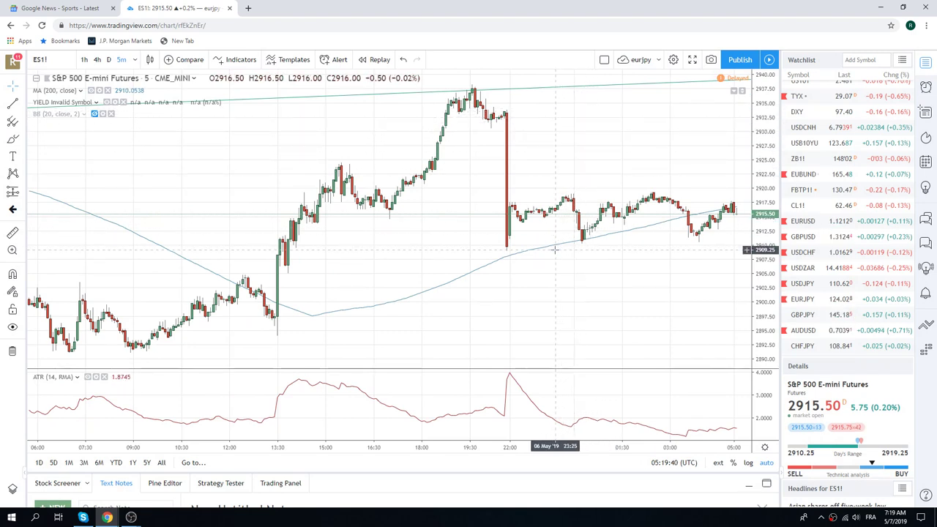
{"action": "left_click", "coordinate": [108, 60]}
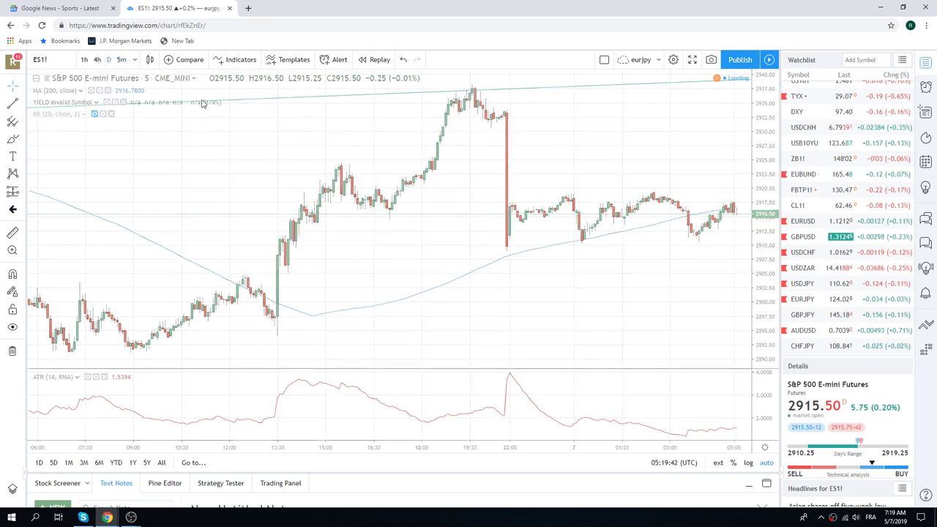
{"action": "scroll", "coordinate": [418, 210], "scroll_direction": "up", "scroll_amount": 5}
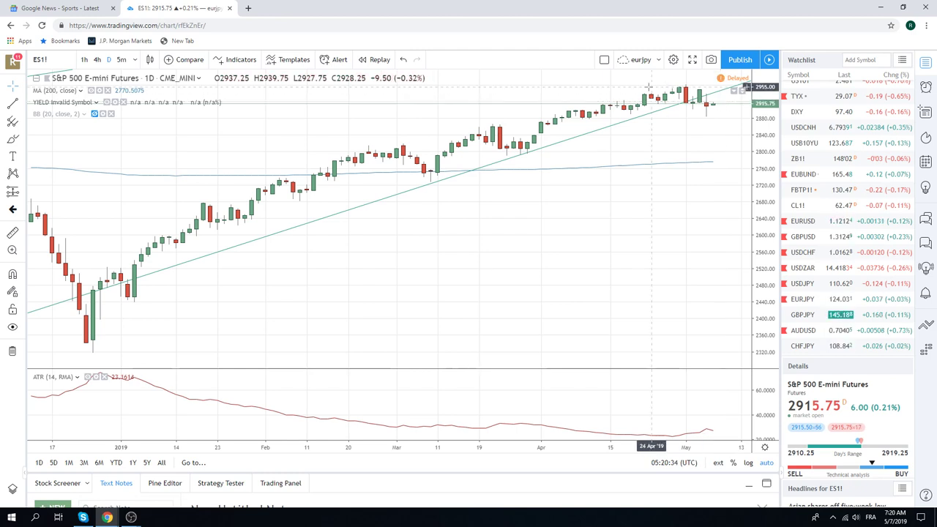
Switch to 1h and back to D, framing October 2018 to May including the December low
{"action": "left_click", "coordinate": [84, 61]}
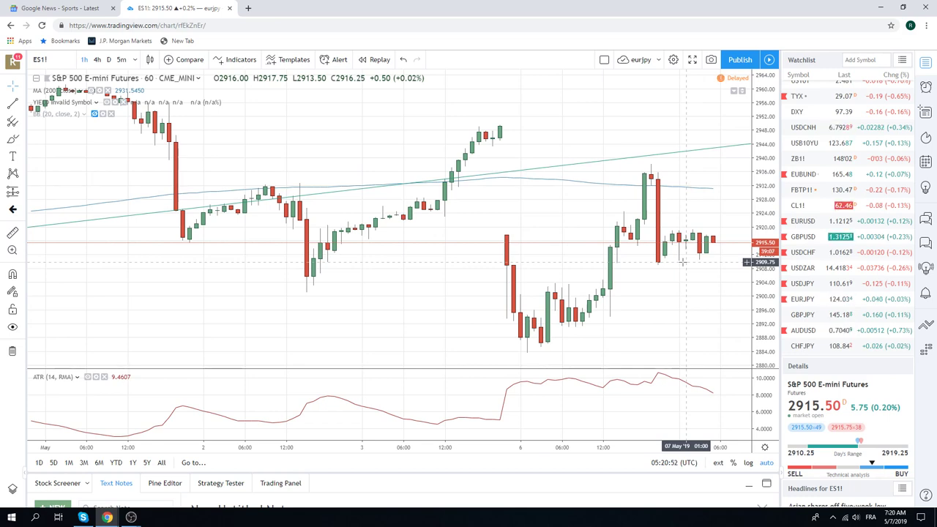
{"action": "scroll", "coordinate": [683, 261], "scroll_direction": "down", "scroll_amount": 2}
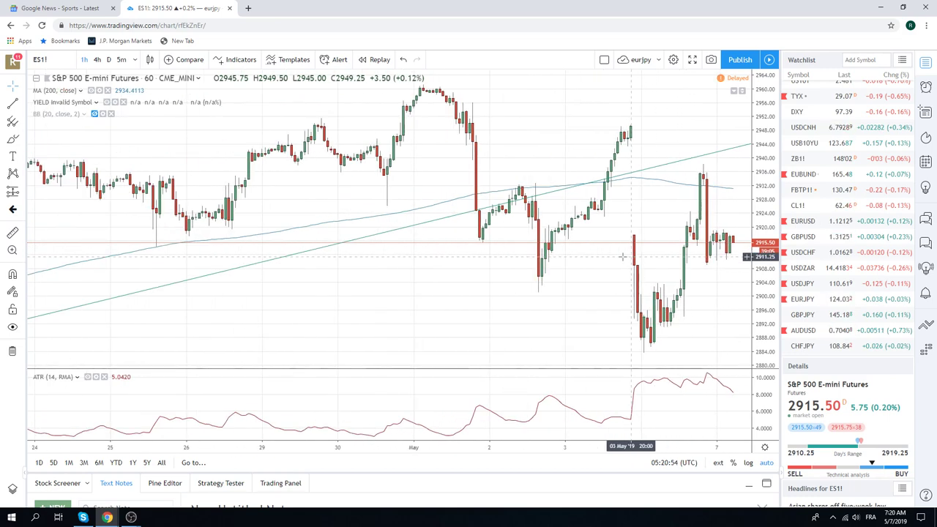
{"action": "left_click", "coordinate": [109, 59]}
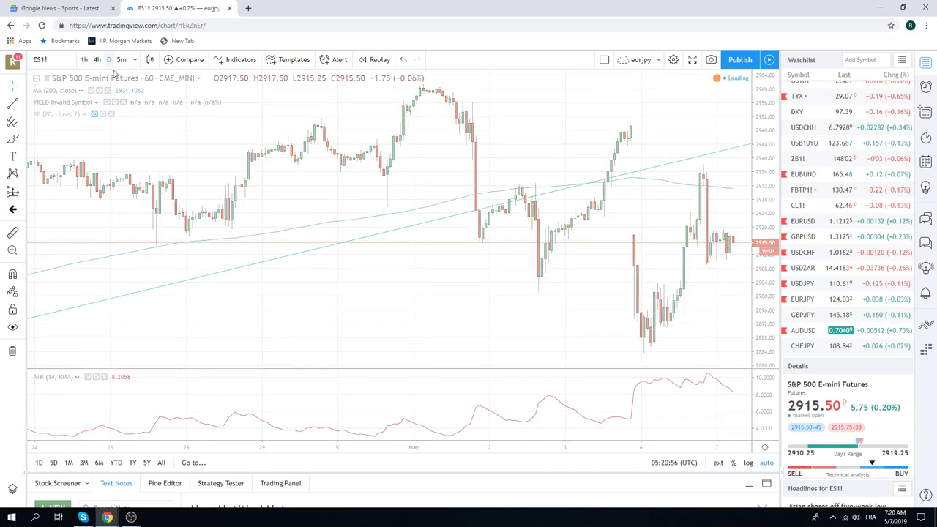
{"action": "scroll", "coordinate": [482, 280], "scroll_direction": "up", "scroll_amount": 2}
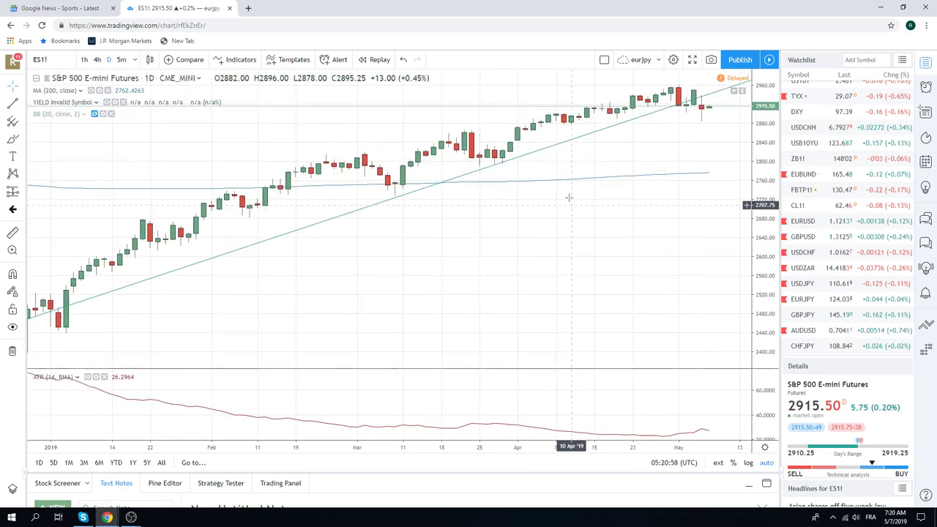
{"action": "scroll", "coordinate": [555, 159], "scroll_direction": "up", "scroll_amount": 1}
{"action": "scroll", "coordinate": [556, 160], "scroll_direction": "down", "scroll_amount": 1}
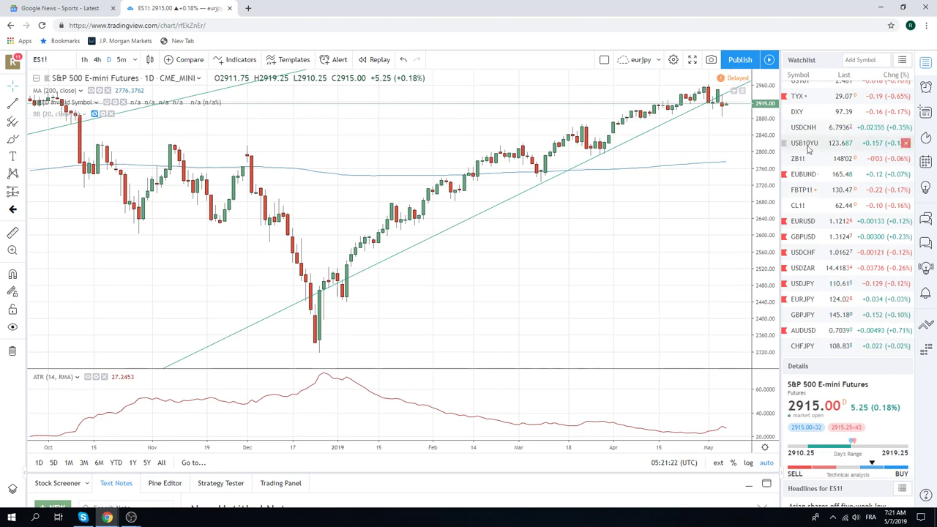
Load AUDUSD, check 1h, then view daily candles from August 2018 to May 2019
{"action": "left_click", "coordinate": [803, 331]}
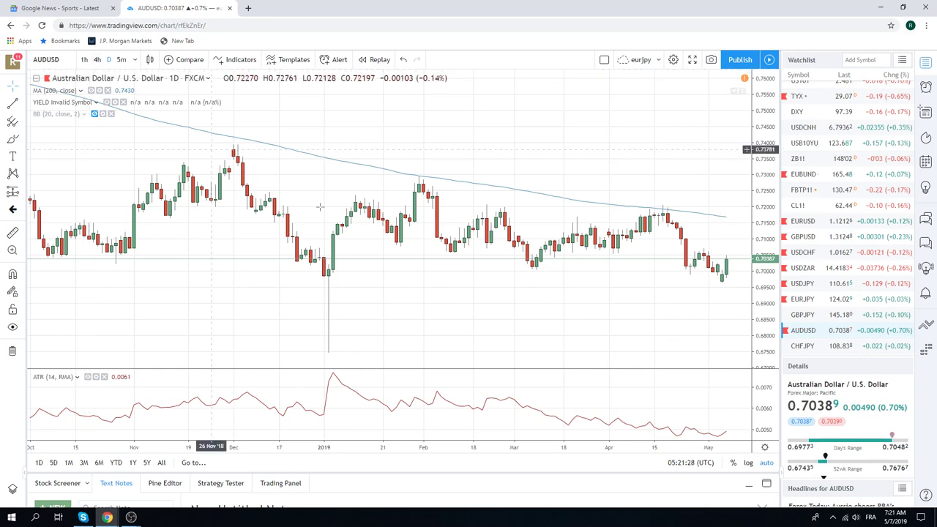
{"action": "left_click", "coordinate": [86, 60]}
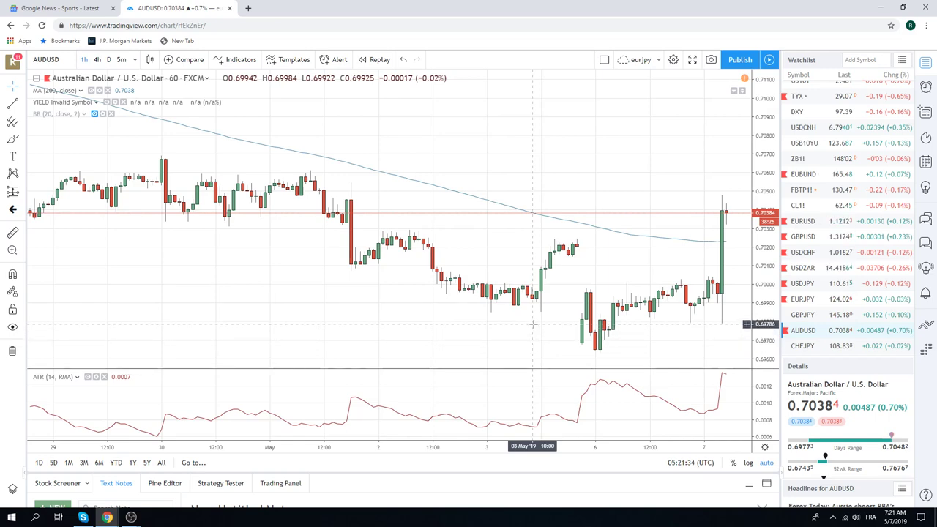
{"action": "scroll", "coordinate": [548, 281], "scroll_direction": "down", "scroll_amount": 10}
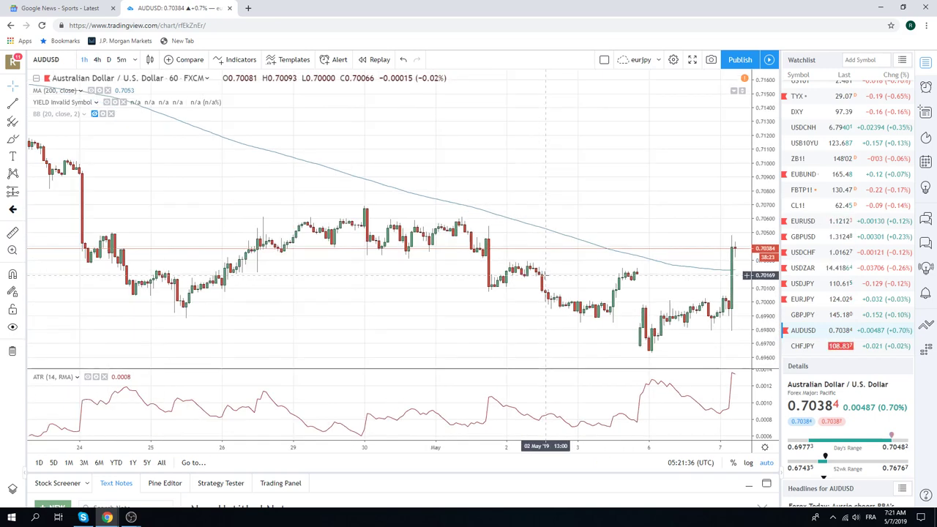
{"action": "left_click", "coordinate": [109, 61]}
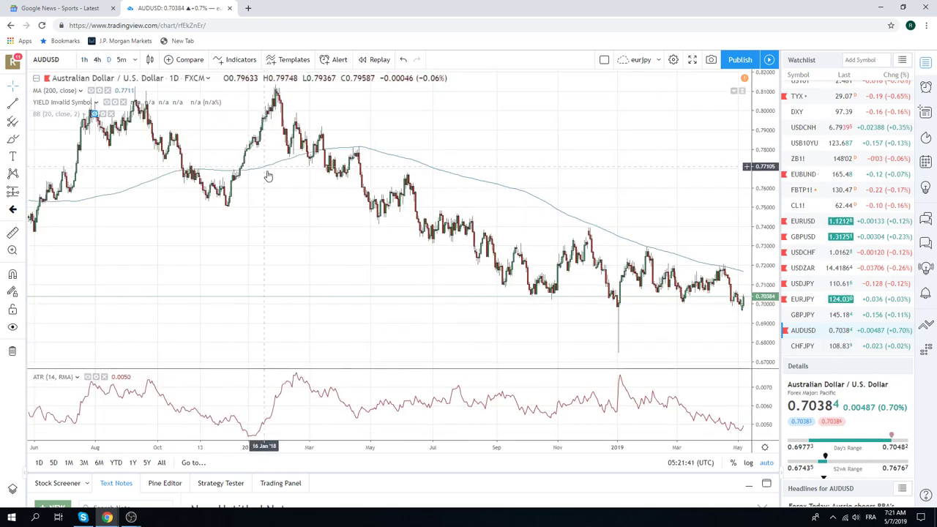
{"action": "scroll", "coordinate": [318, 299], "scroll_direction": "up", "scroll_amount": 5}
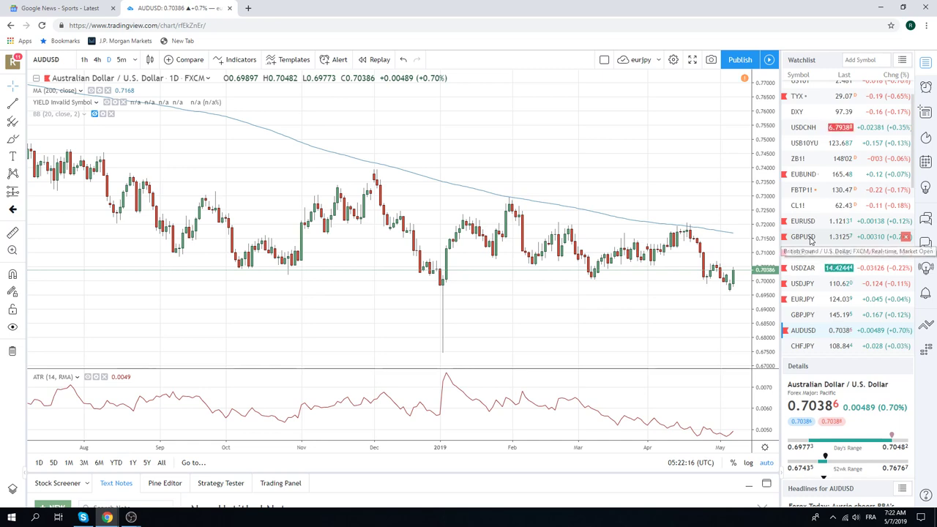
Load GBPUSD from the watchlist to show its daily chart
{"action": "left_click", "coordinate": [809, 237]}
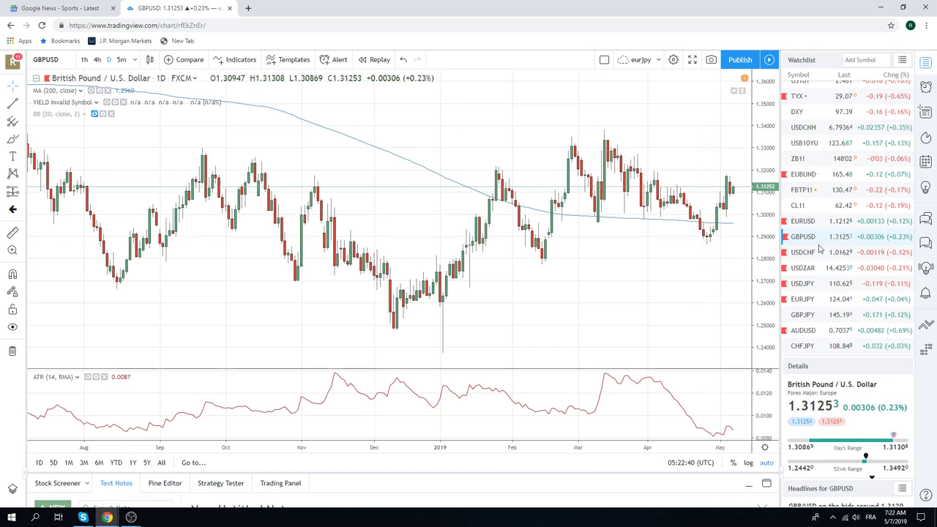
Load the USDJPY pair from the watchlist
{"action": "left_click", "coordinate": [806, 285]}
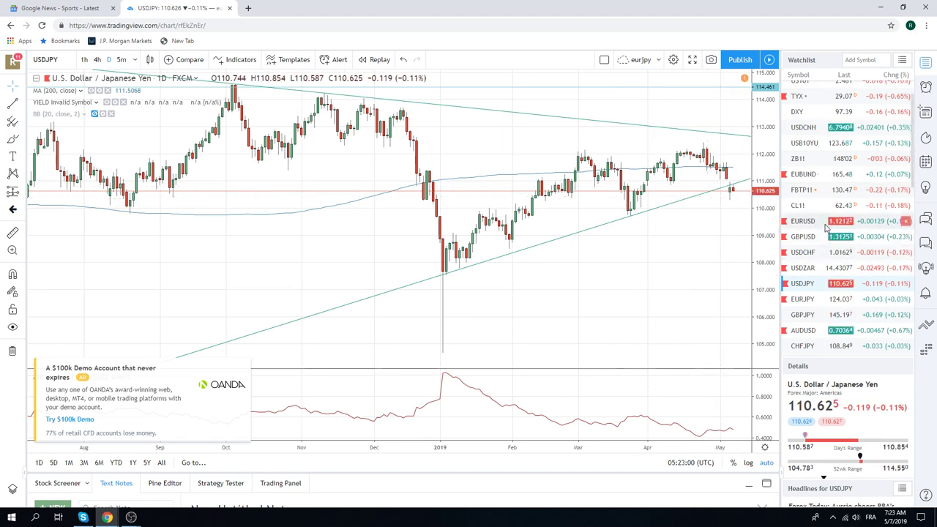
Scroll the watchlist while reviewing the USDJPY daily chart and its converging trendlines
{"action": "scroll", "coordinate": [826, 230], "scroll_direction": "down", "scroll_amount": 2}
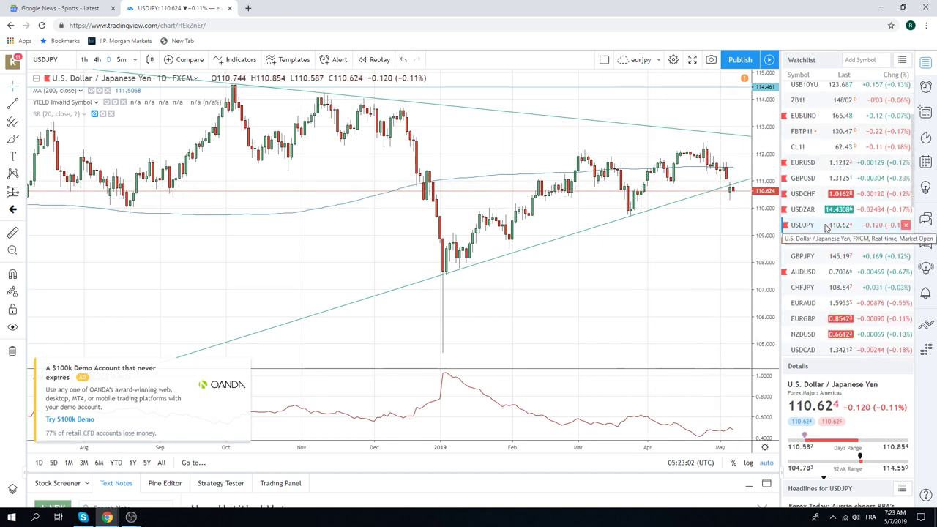
Review the EURJPY daily chart, then load AUDJPY from lower in the watchlist
{"action": "left_click", "coordinate": [805, 240]}
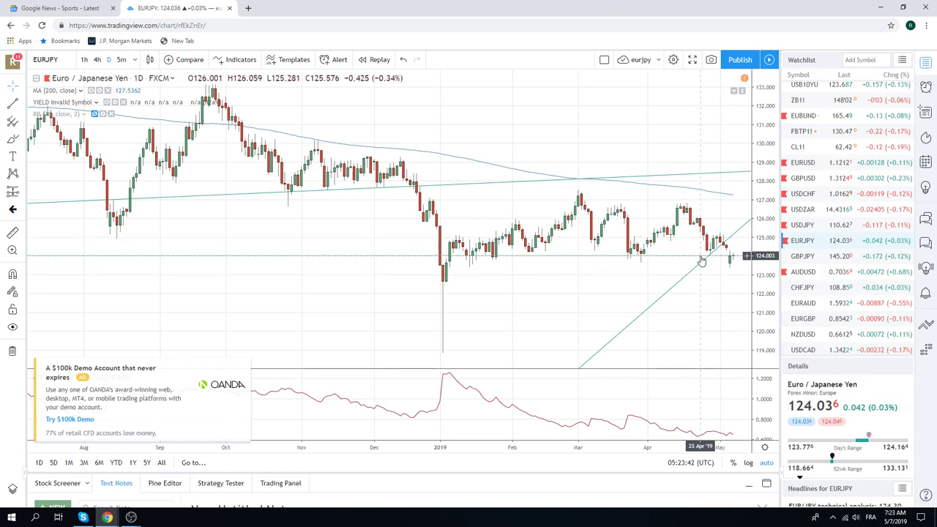
{"action": "scroll", "coordinate": [831, 219], "scroll_direction": "down", "scroll_amount": 2}
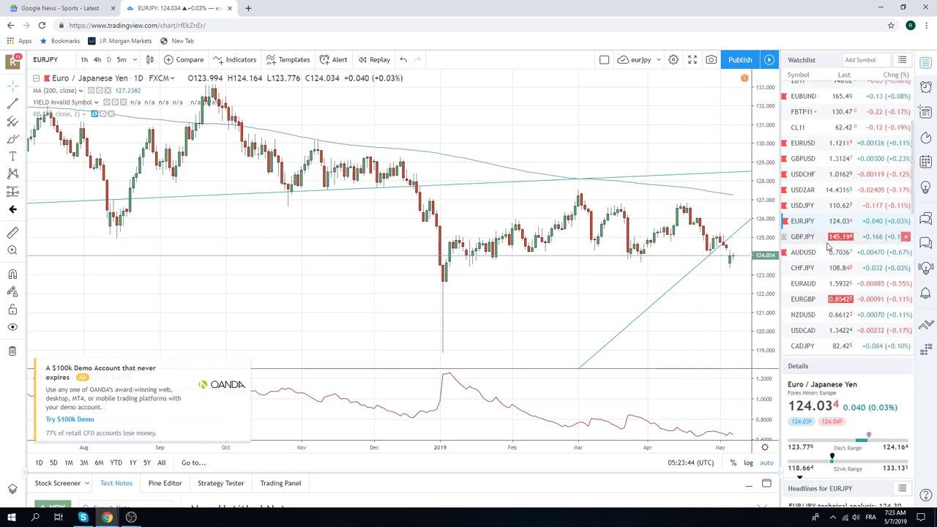
{"action": "scroll", "coordinate": [834, 163], "scroll_direction": "down", "scroll_amount": 1}
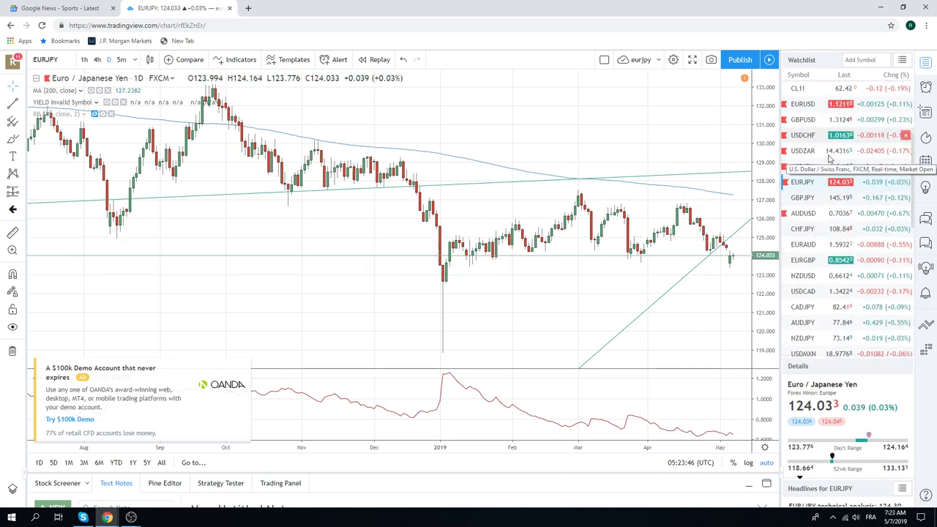
{"action": "left_click", "coordinate": [820, 322]}
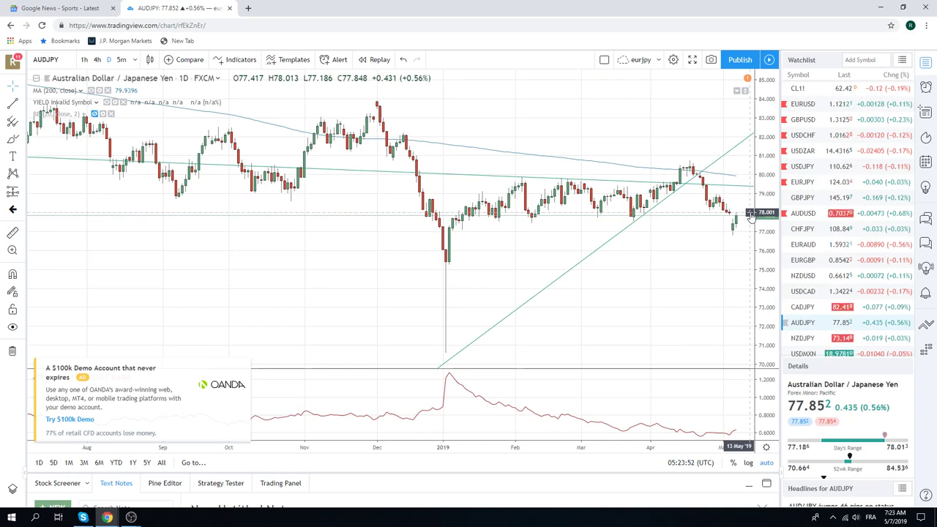
Zoom the AUDJPY chart out to late 2017, then return to USDJPY
{"action": "scroll", "coordinate": [813, 222], "scroll_direction": "down", "scroll_amount": 2}
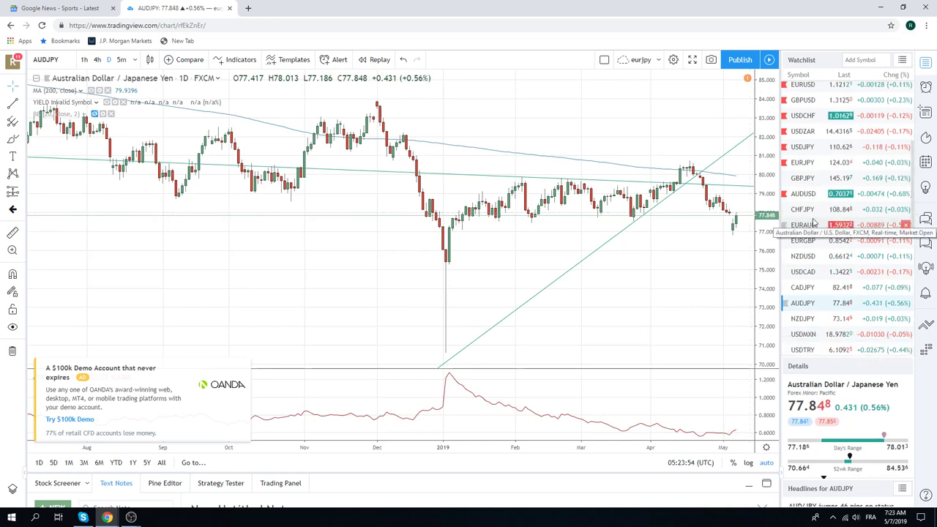
{"action": "scroll", "coordinate": [813, 222], "scroll_direction": "up", "scroll_amount": 4}
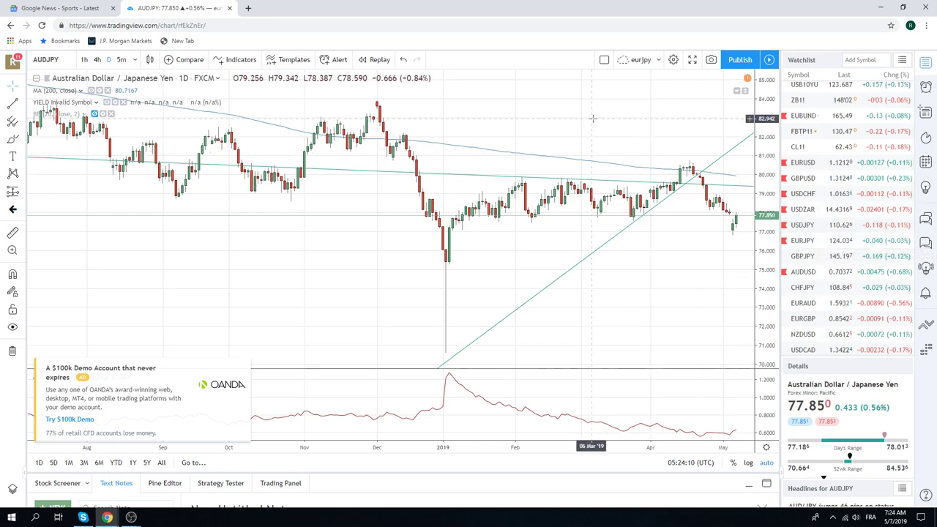
{"action": "scroll", "coordinate": [525, 167], "scroll_direction": "up", "scroll_amount": 2}
{"action": "scroll", "coordinate": [525, 167], "scroll_direction": "down", "scroll_amount": 3}
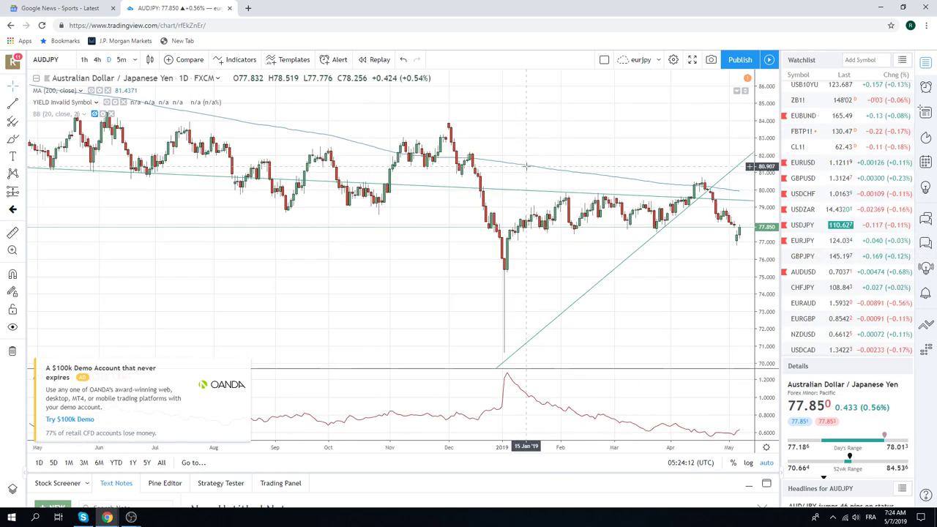
{"action": "scroll", "coordinate": [526, 167], "scroll_direction": "down", "scroll_amount": 2}
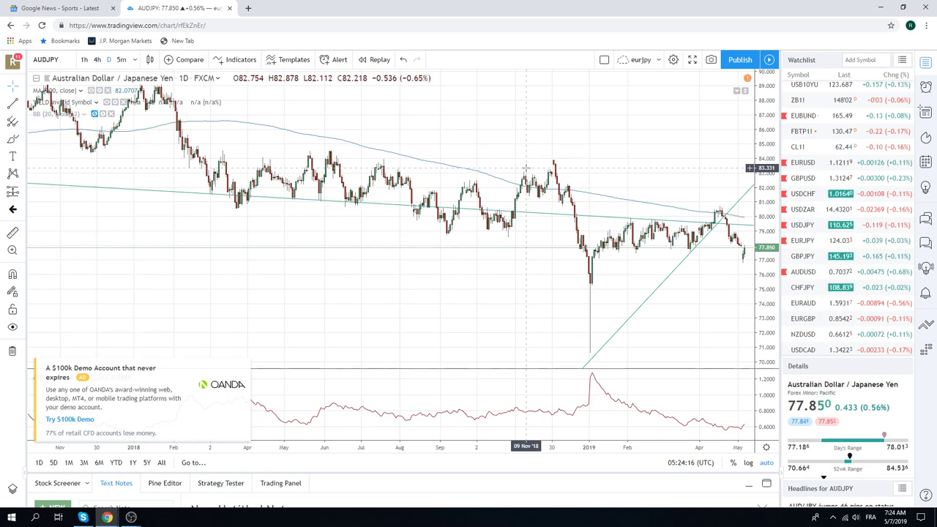
{"action": "left_click", "coordinate": [812, 227]}
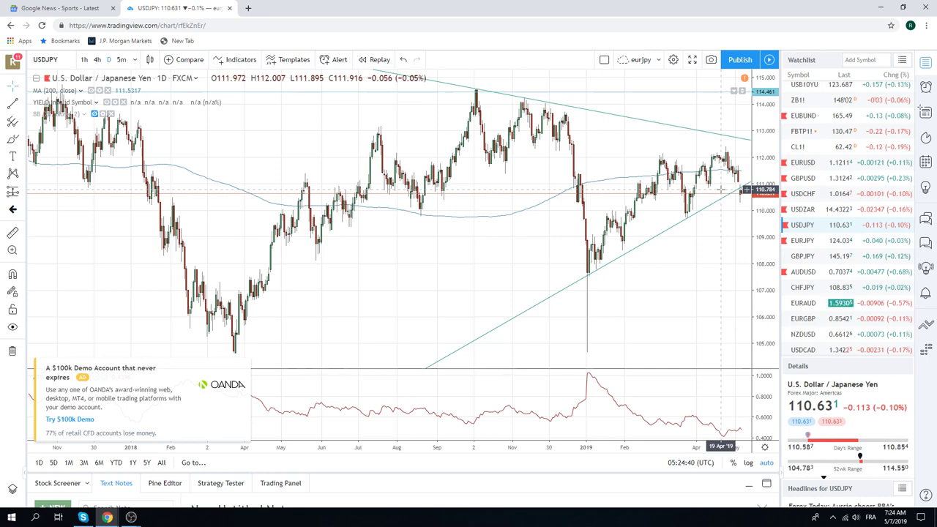
Load CL1! and frame its daily chart from November 2018 to May 2019
{"action": "left_click", "coordinate": [849, 146]}
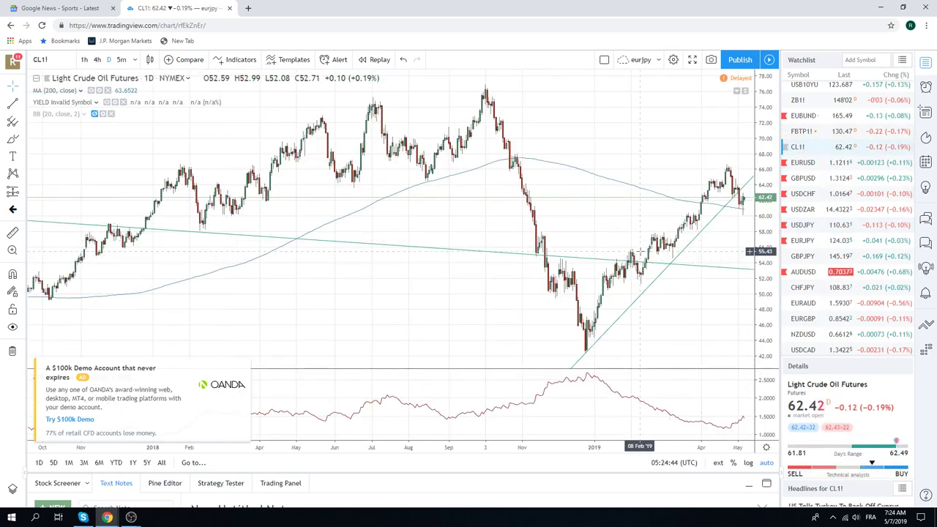
{"action": "scroll", "coordinate": [639, 253], "scroll_direction": "up", "scroll_amount": 5}
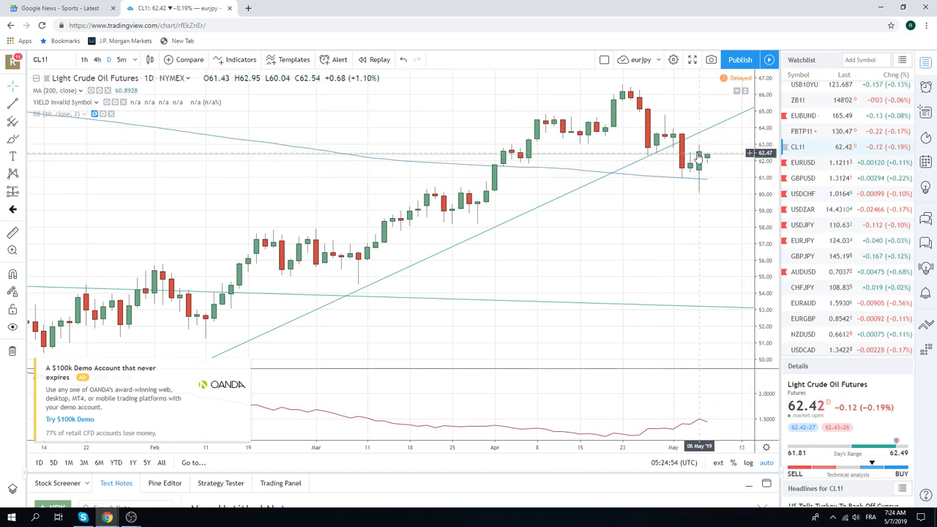
{"action": "scroll", "coordinate": [615, 141], "scroll_direction": "down", "scroll_amount": 3}
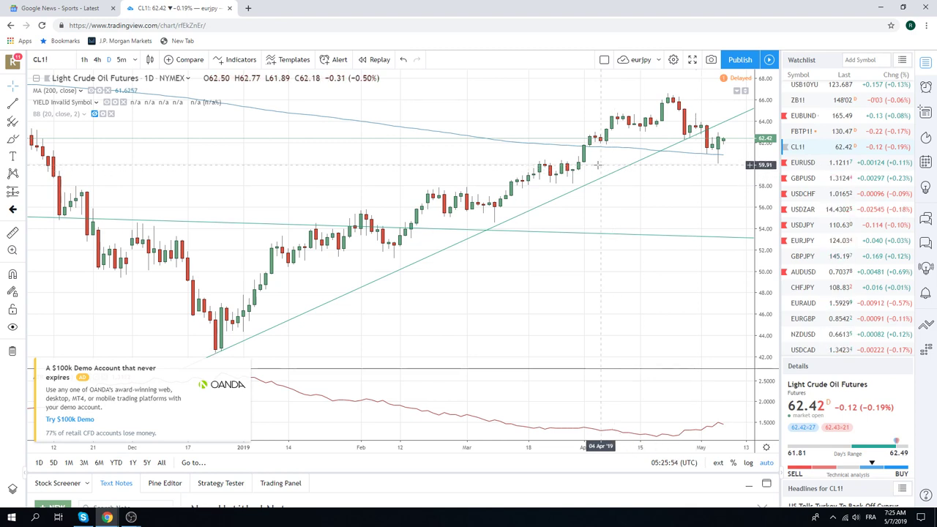
{"action": "scroll", "coordinate": [441, 199], "scroll_direction": "down", "scroll_amount": 3}
{"action": "scroll", "coordinate": [441, 200], "scroll_direction": "up", "scroll_amount": 2}
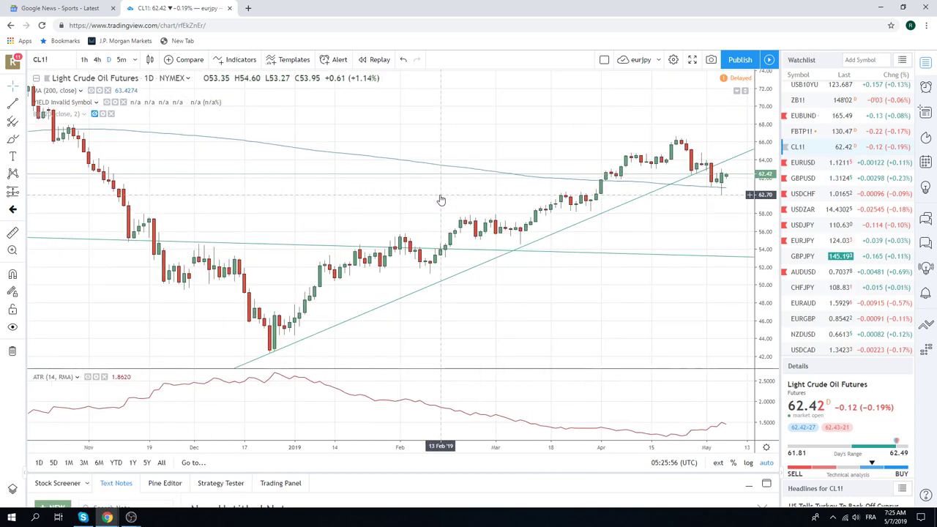